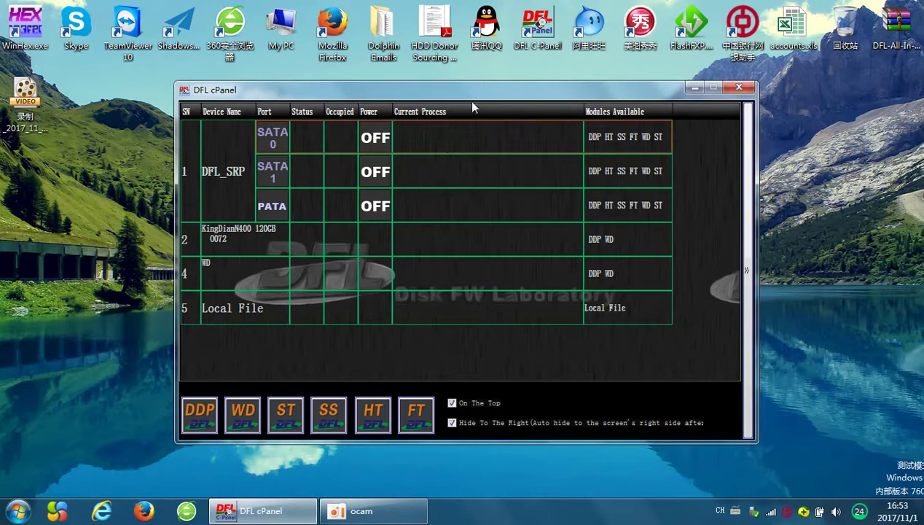
Open the DDP module for the SATA 0 port of DFL_SRP and power on the source disk.
mouse_move(472, 92)
mouse_down()
mouse_move(482, 91)
mouse_move(461, 98)
mouse_up()
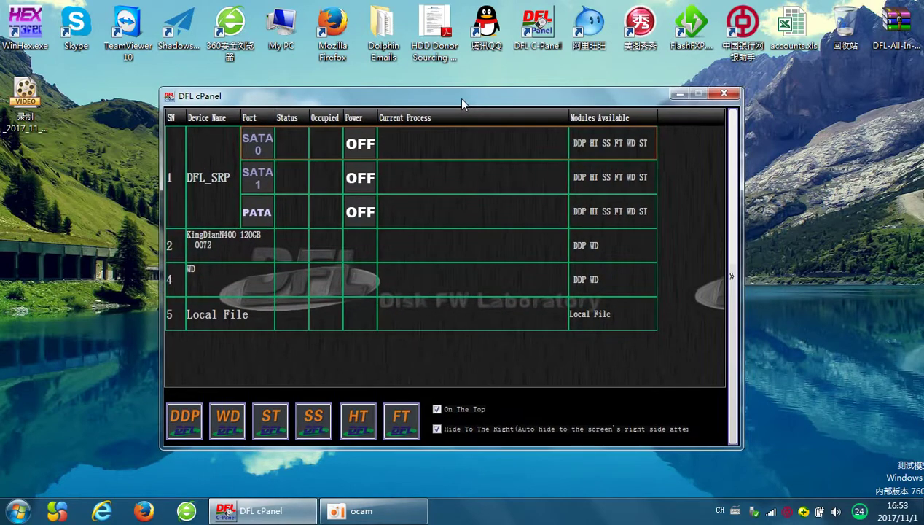
click(112, 175)
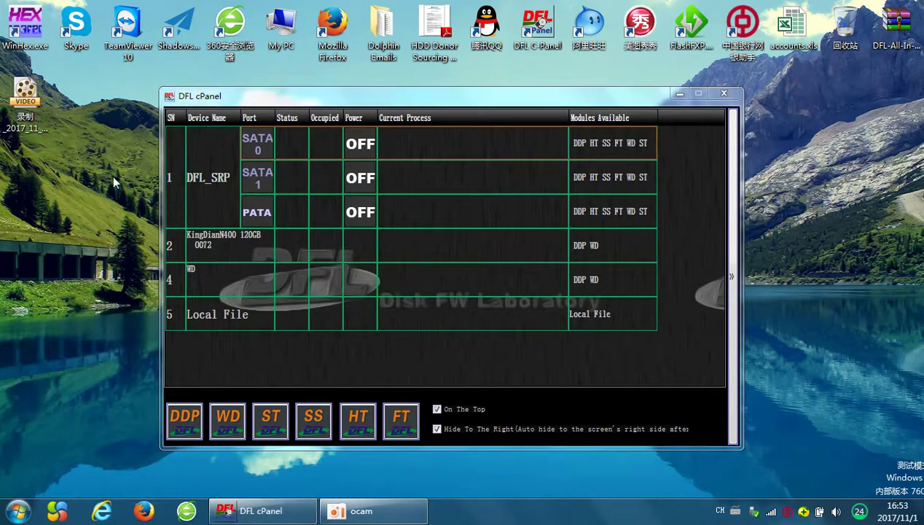
click(301, 143)
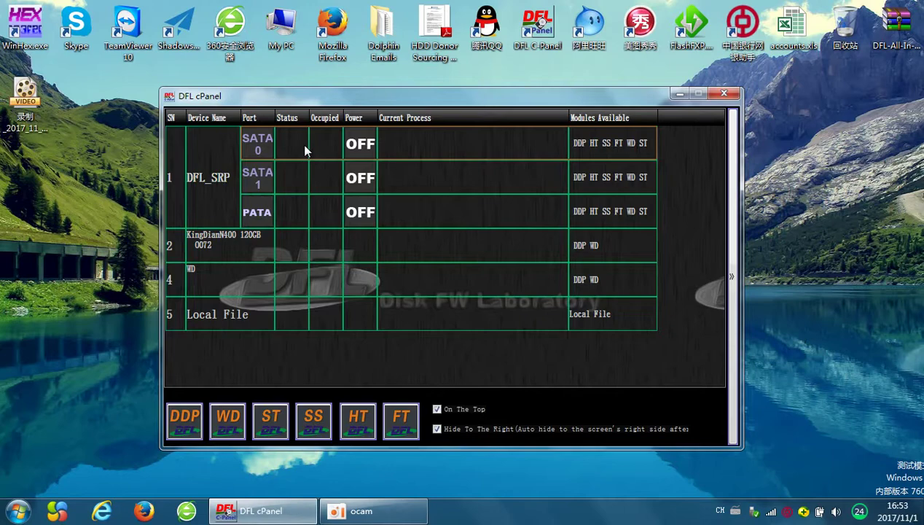
double_click(305, 147)
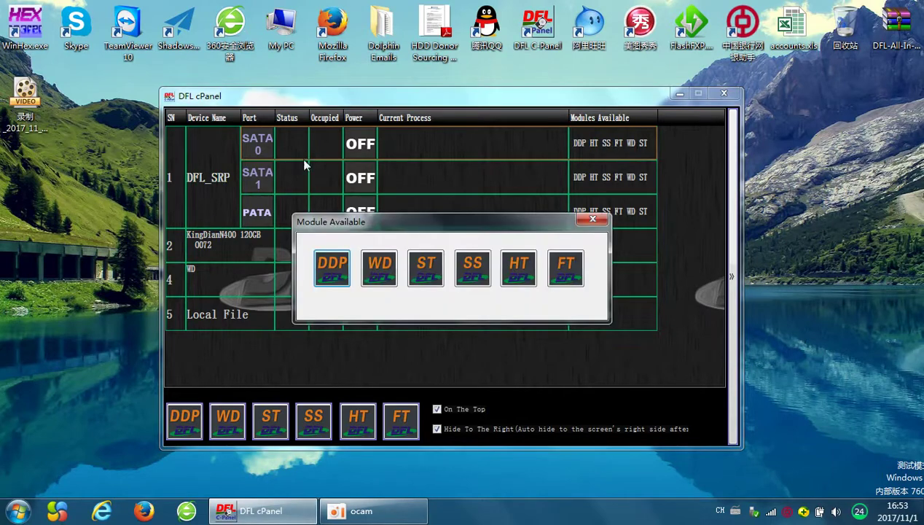
click(332, 268)
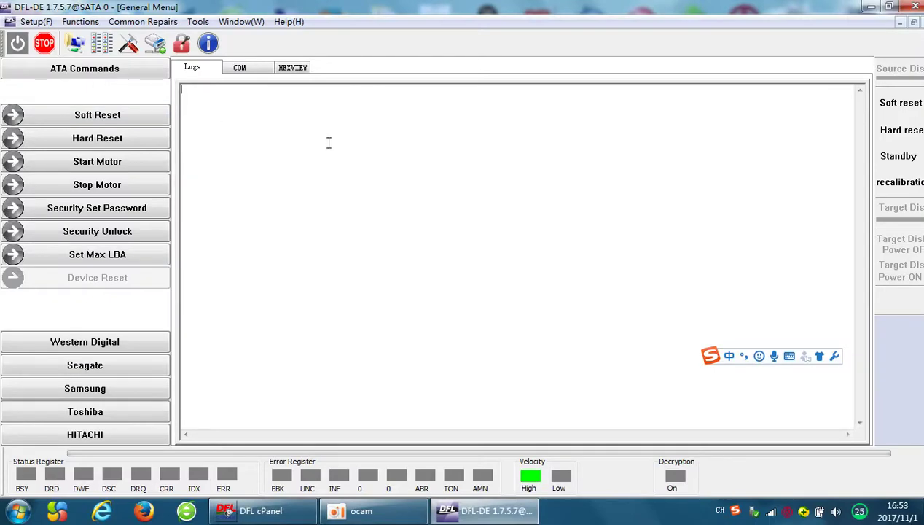
click(19, 45)
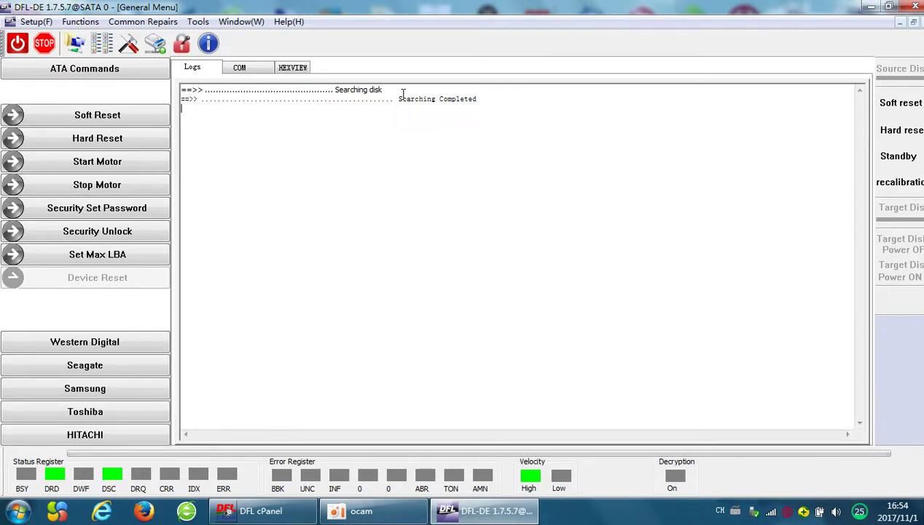
Run the Western Digital Init. Slowly Fix on the source disk.
click(153, 368)
click(148, 342)
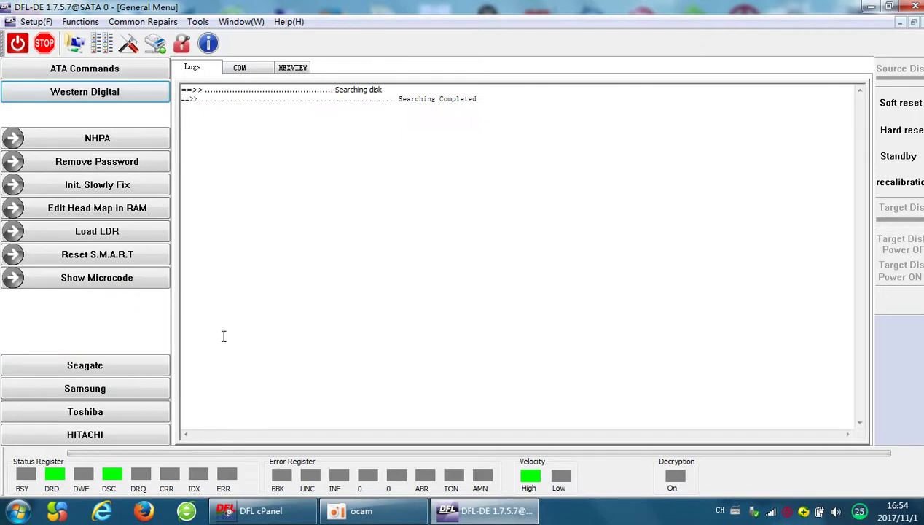
click(122, 192)
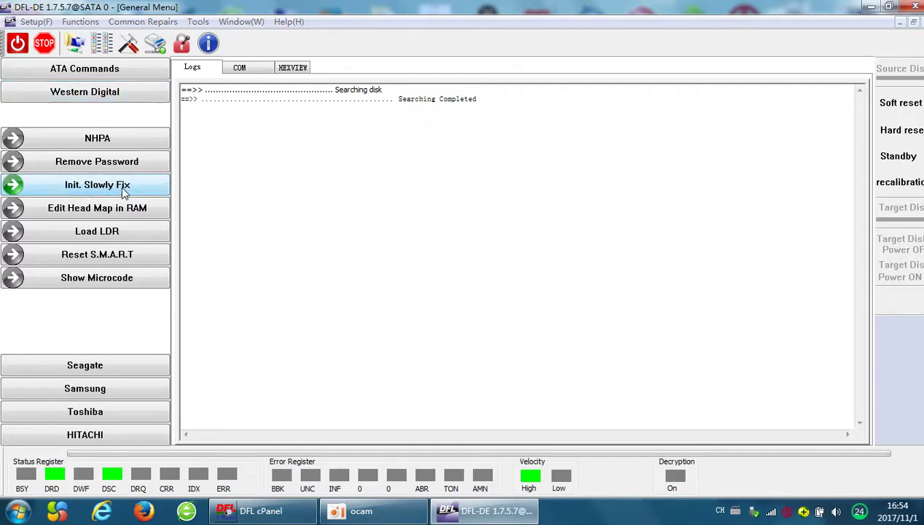
click(427, 123)
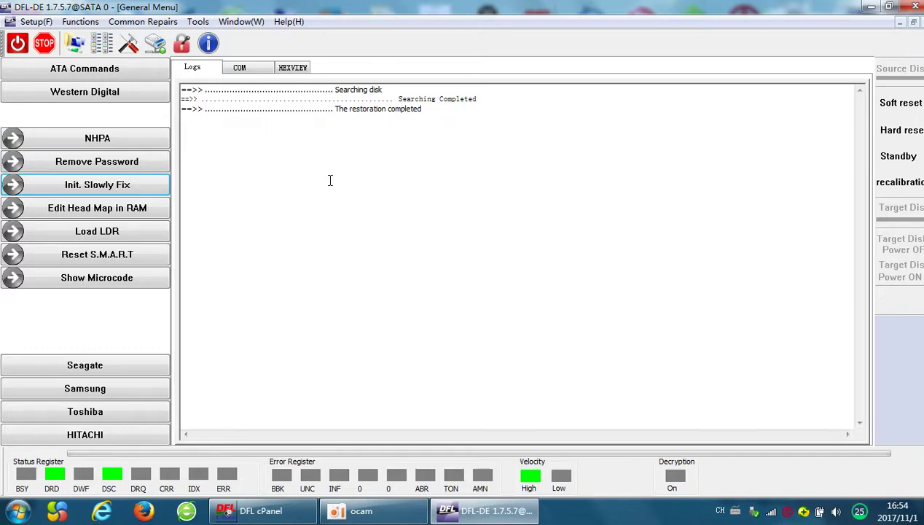
Run a short Read Verify scan of the source disk, stop it and return to the General Menu.
click(113, 47)
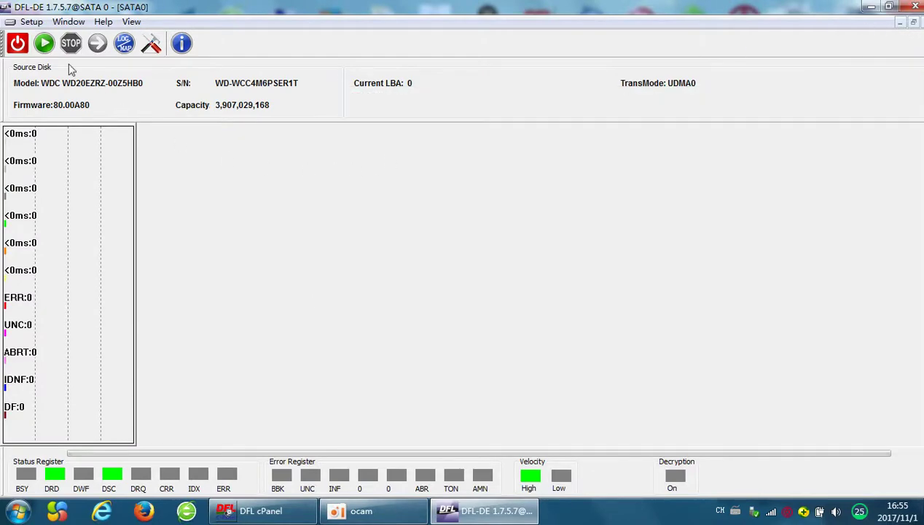
click(43, 43)
click(522, 430)
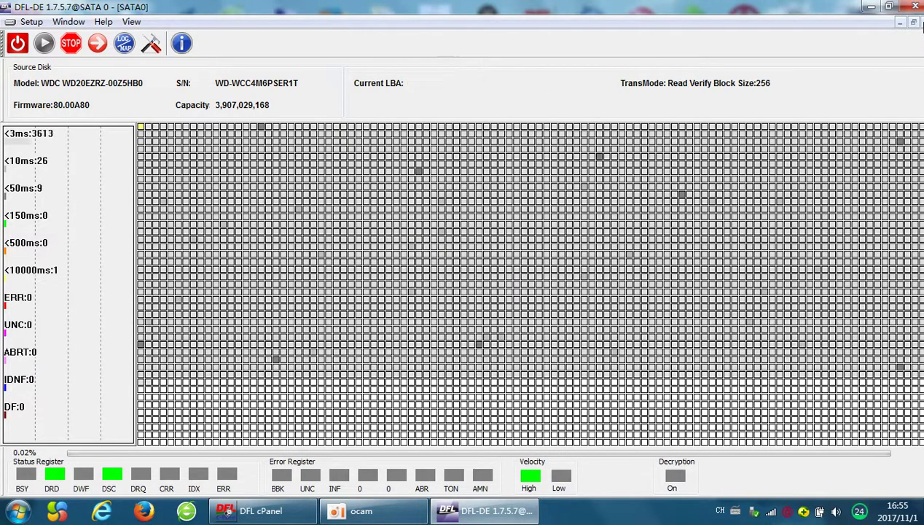
click(915, 6)
click(526, 288)
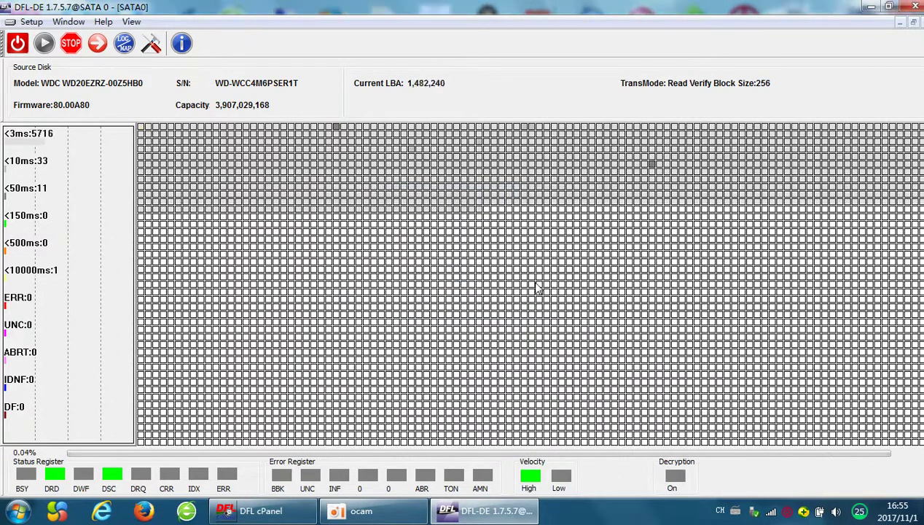
click(71, 45)
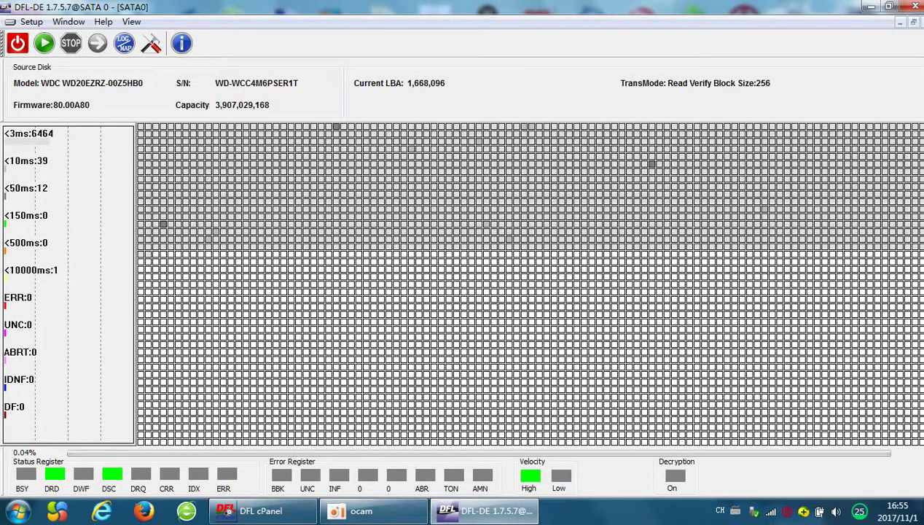
click(913, 22)
click(494, 149)
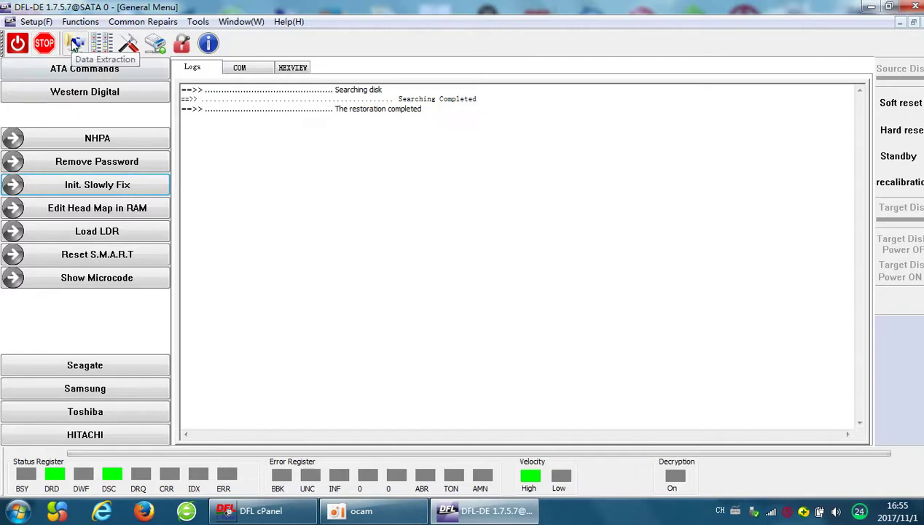
Create a new Data Extraction project for the SATA 0 disk with the default task path and the File Extraction function.
click(75, 45)
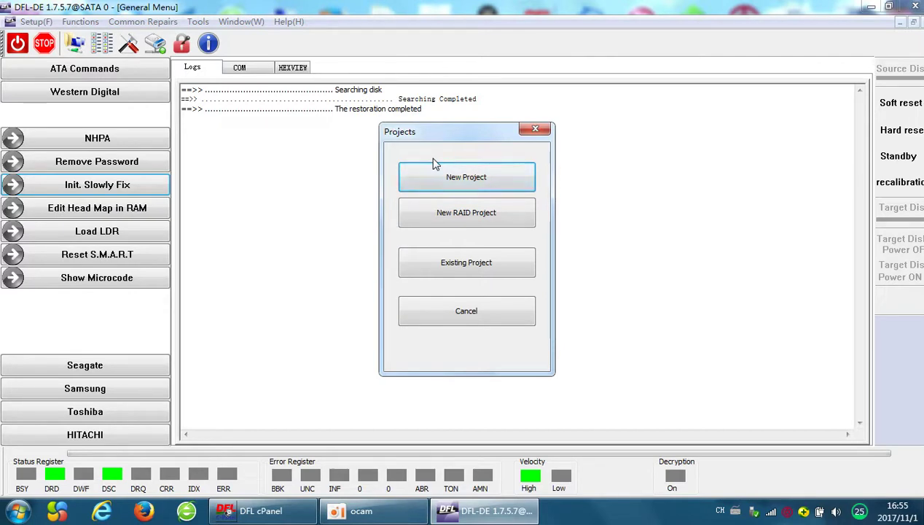
click(464, 176)
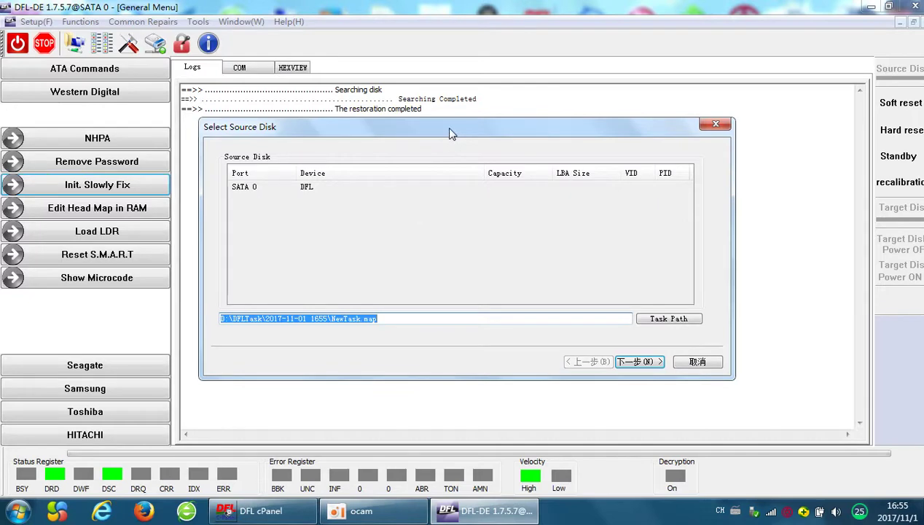
drag(444, 127, 427, 134)
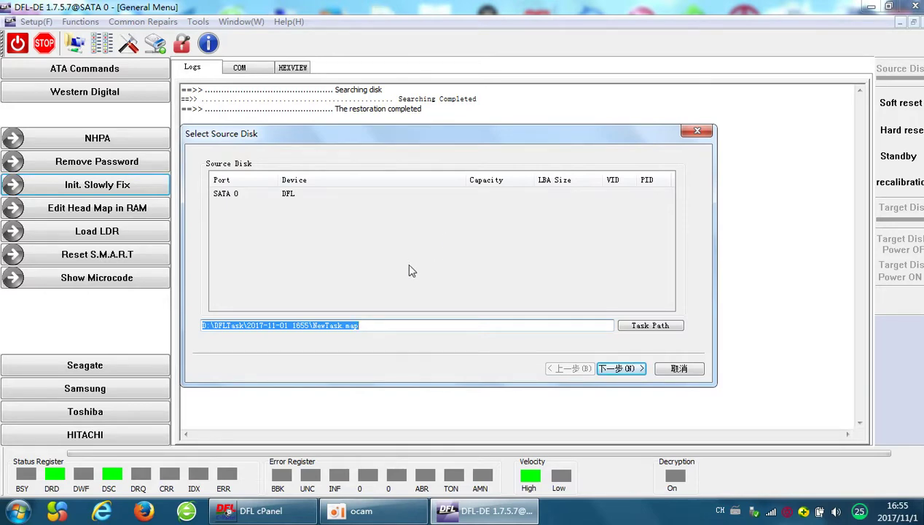
click(619, 369)
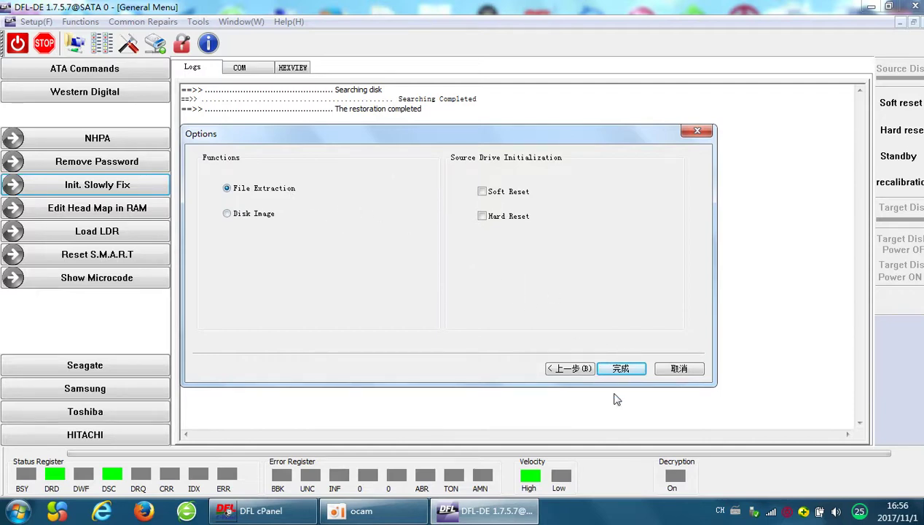
click(620, 368)
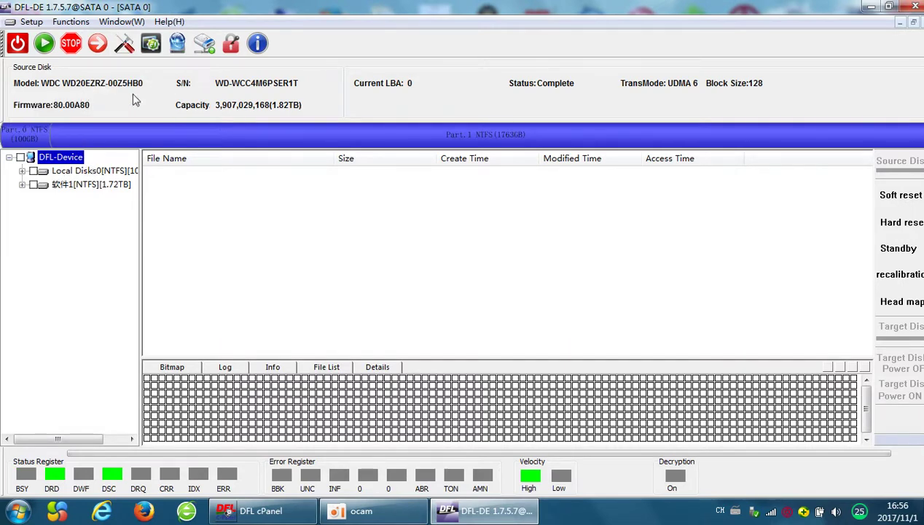
Expand both partitions in the folder tree and open Root, Bin and FW ReS on the 软件1 partition.
click(98, 172)
click(88, 199)
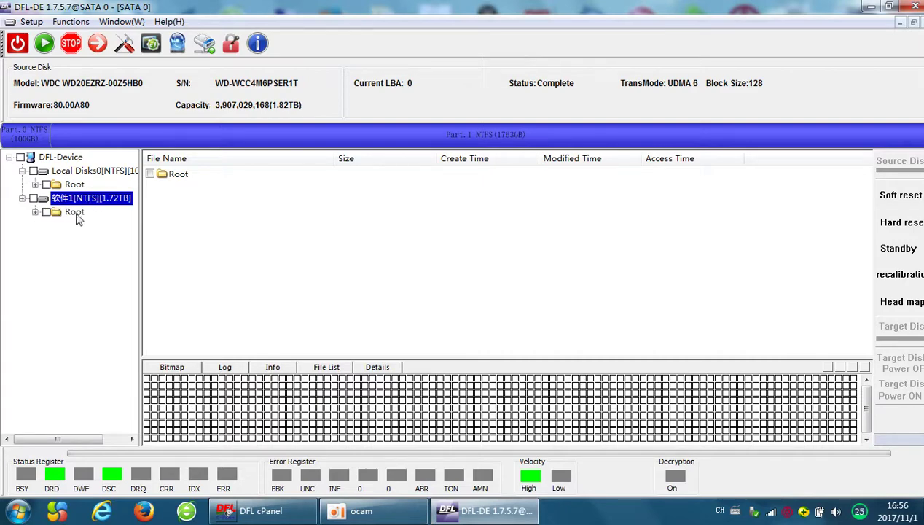
click(76, 212)
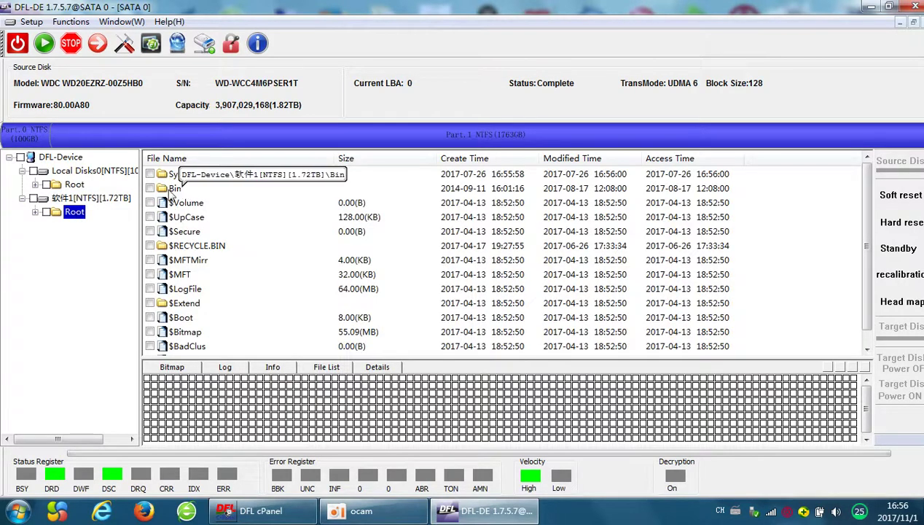
double_click(80, 213)
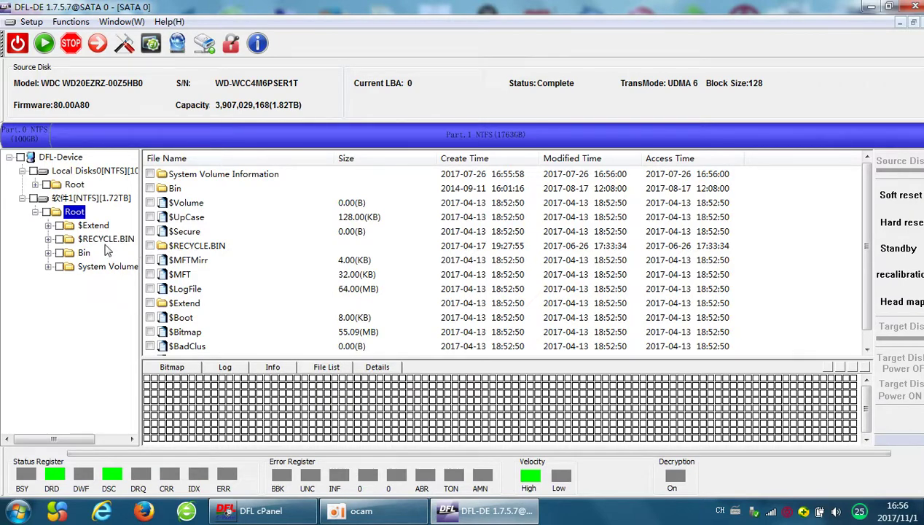
click(84, 253)
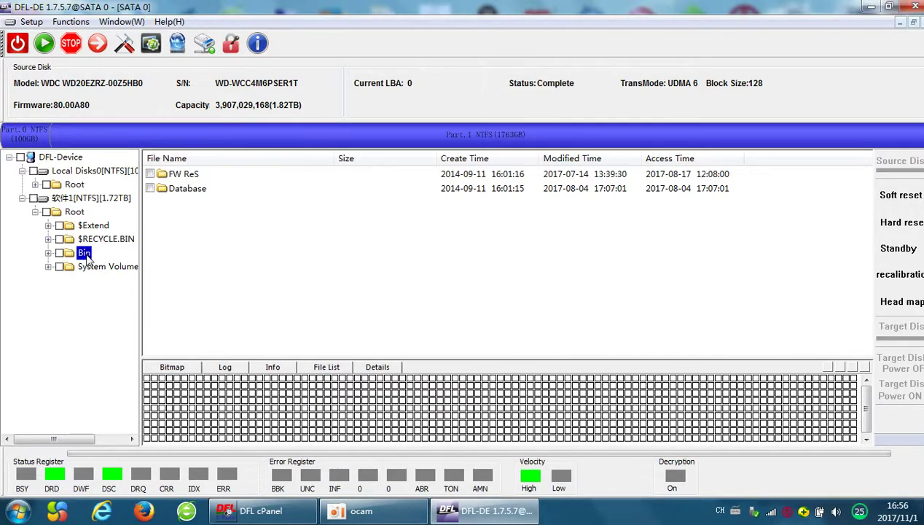
double_click(86, 255)
double_click(105, 280)
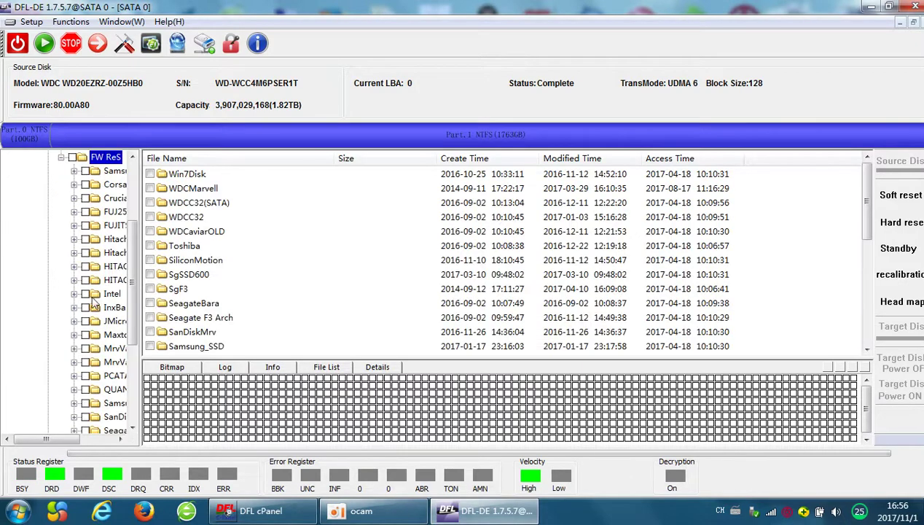
Widen the folder tree, look through the FW ReS subfolders and list the contents of FUJITSU's MHZ2xxx and MJA2xxx folders.
drag(139, 288, 194, 279)
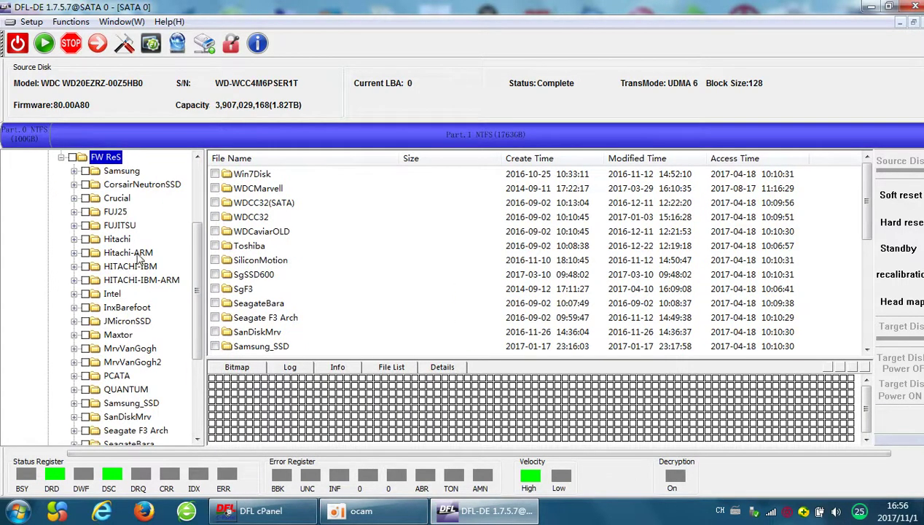
scroll(139, 298, down, 4)
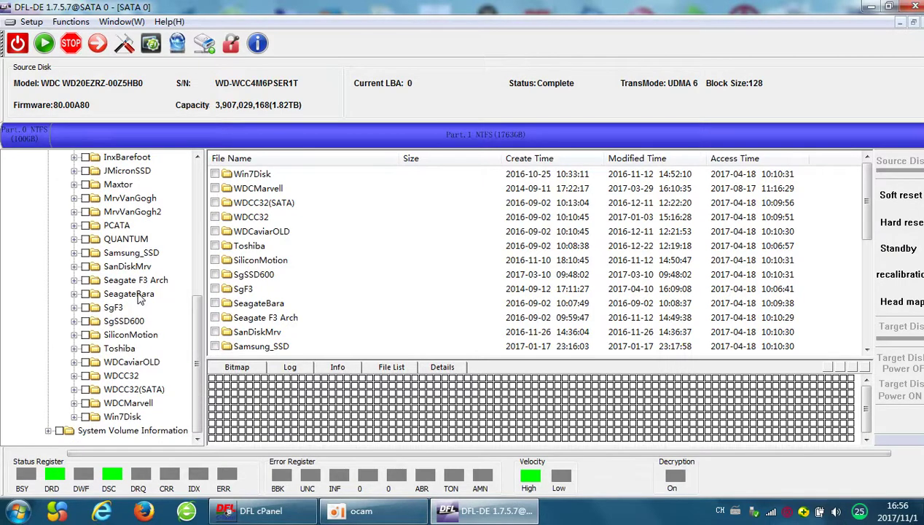
scroll(140, 291, up, 5)
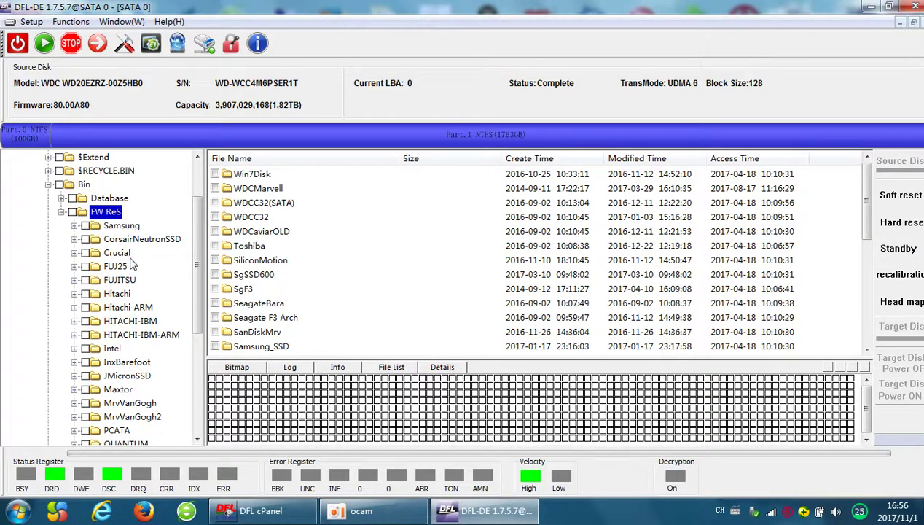
scroll(136, 264, up, 2)
scroll(175, 325, down, 3)
scroll(113, 324, down, 2)
scroll(121, 291, up, 3)
click(120, 266)
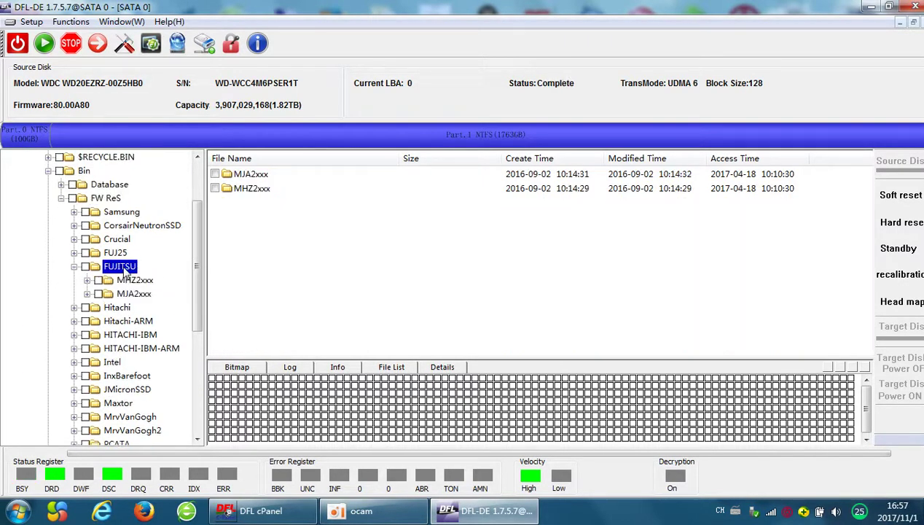
click(129, 280)
click(131, 294)
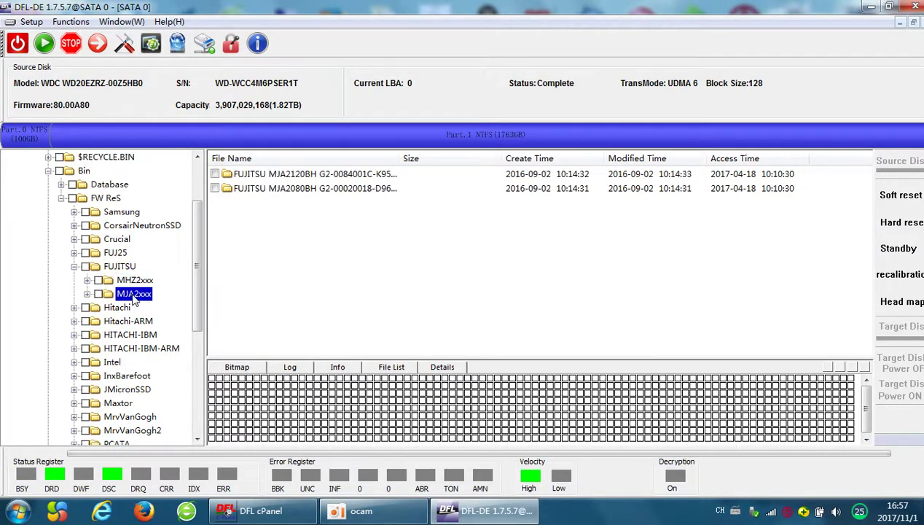
Expand MJA2xxx to view its first FUJITSU folder, and list the contents of the Hitachi folder under FW ReS.
scroll(146, 305, up, 2)
scroll(168, 343, down, 5)
scroll(153, 306, down, 2)
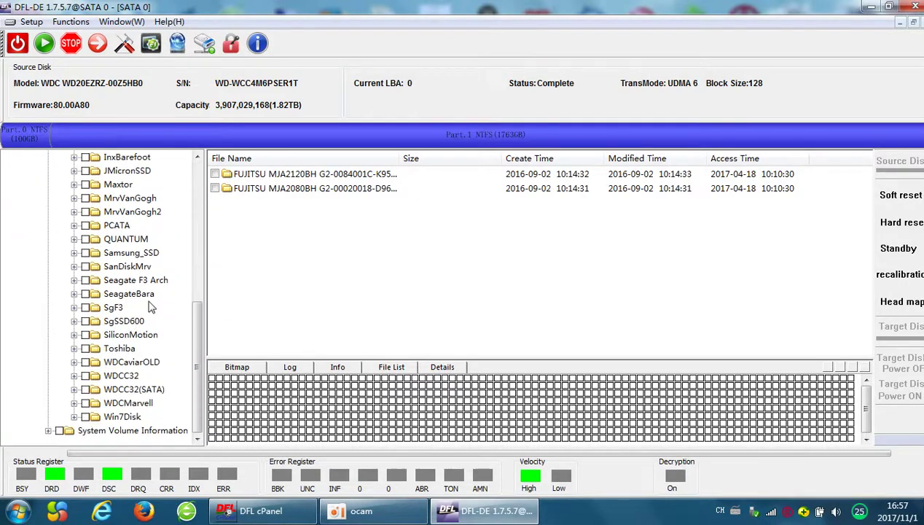
scroll(120, 252, up, 3)
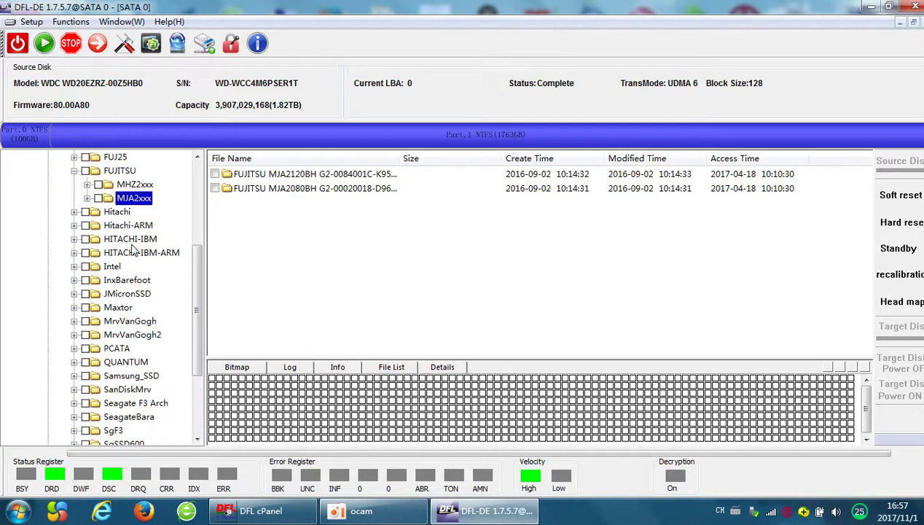
scroll(130, 252, up, 2)
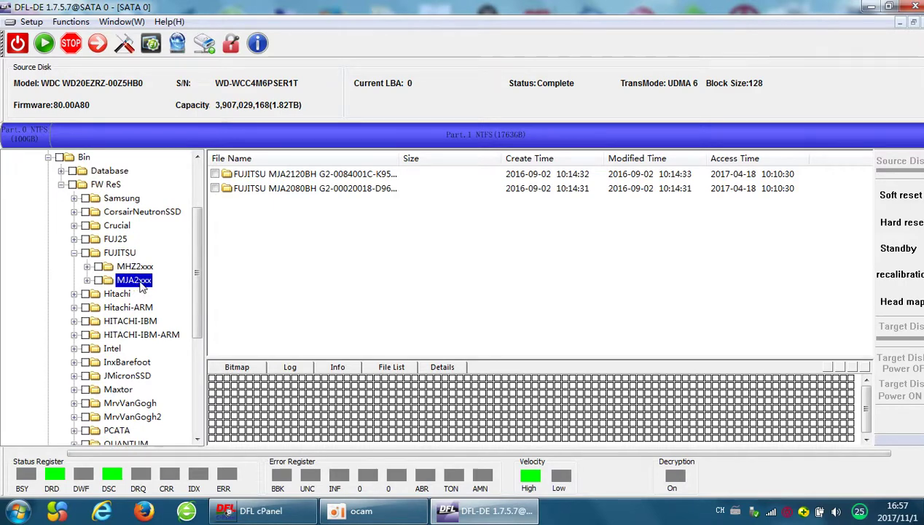
double_click(133, 283)
click(146, 293)
click(155, 319)
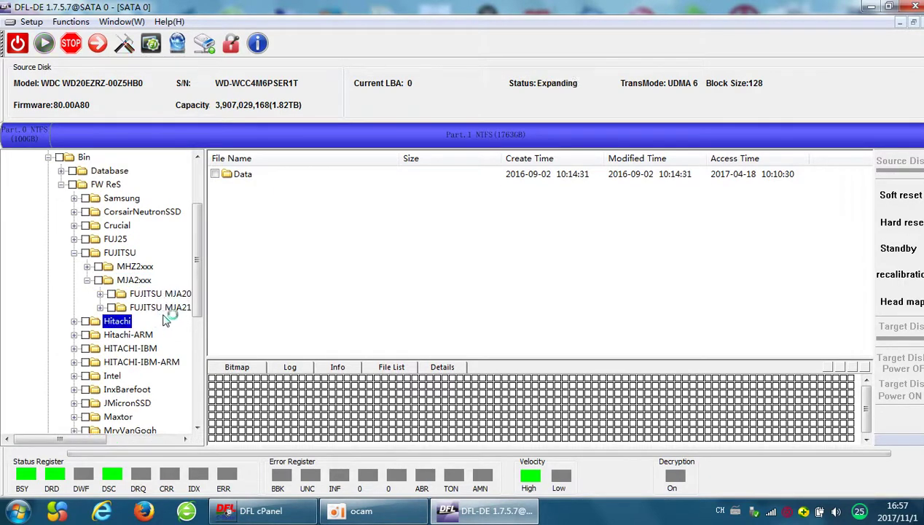
scroll(146, 295, up, 3)
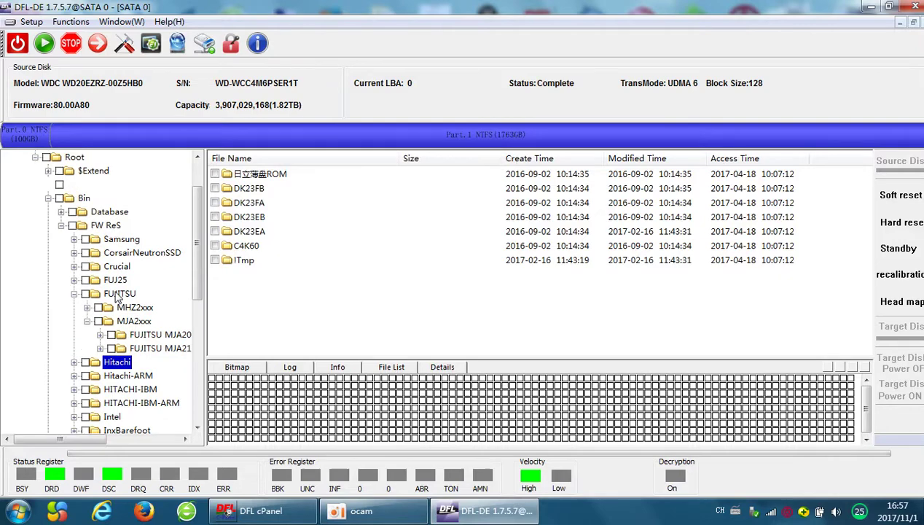
scroll(138, 295, down, 9)
scroll(139, 295, up, 8)
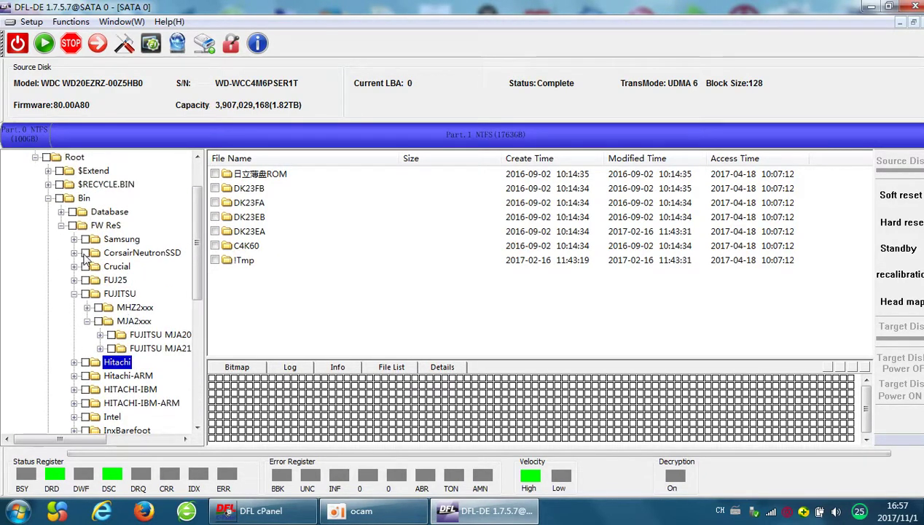
Mark the CorsairNeutronSSD, Crucial, FUJ25 and FUJITSU folders under FW ReS for recovery.
click(85, 252)
click(86, 266)
click(85, 280)
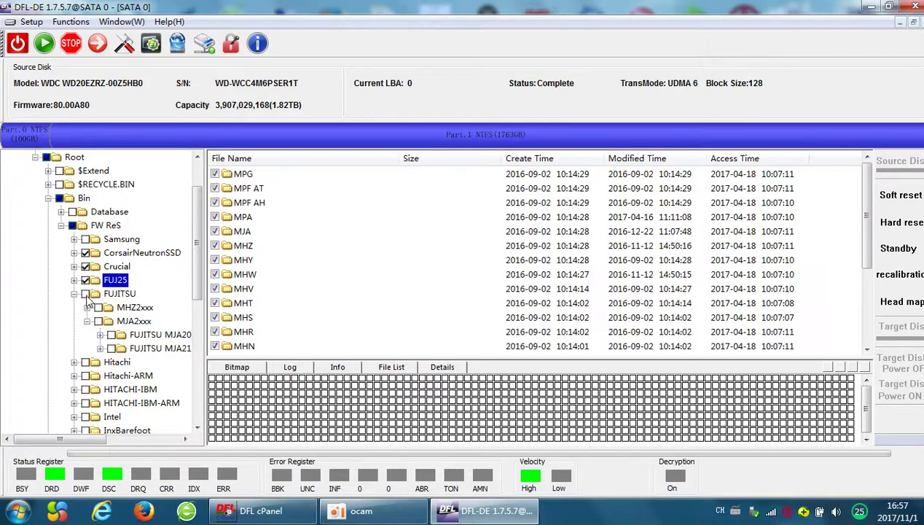
click(85, 293)
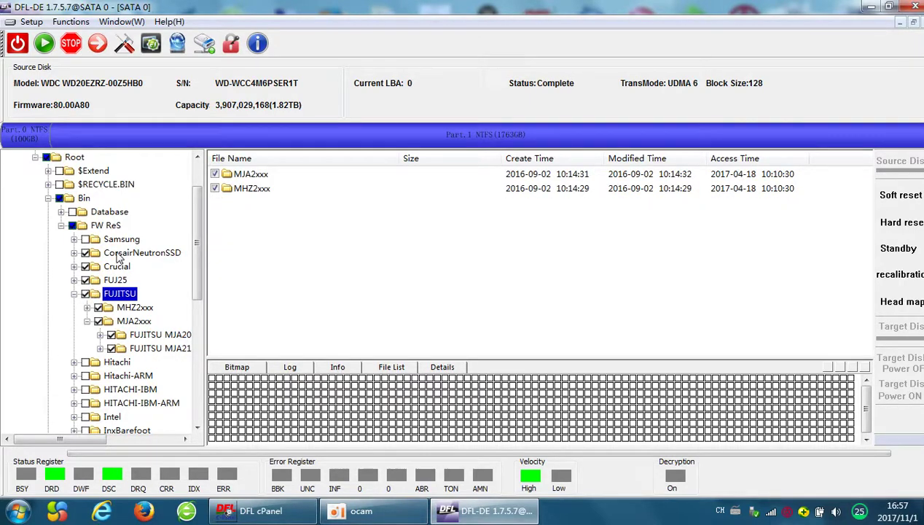
Look at the save options and save path chooser for recovering the selected files, and cancel without starting the recovery.
right_click(122, 252)
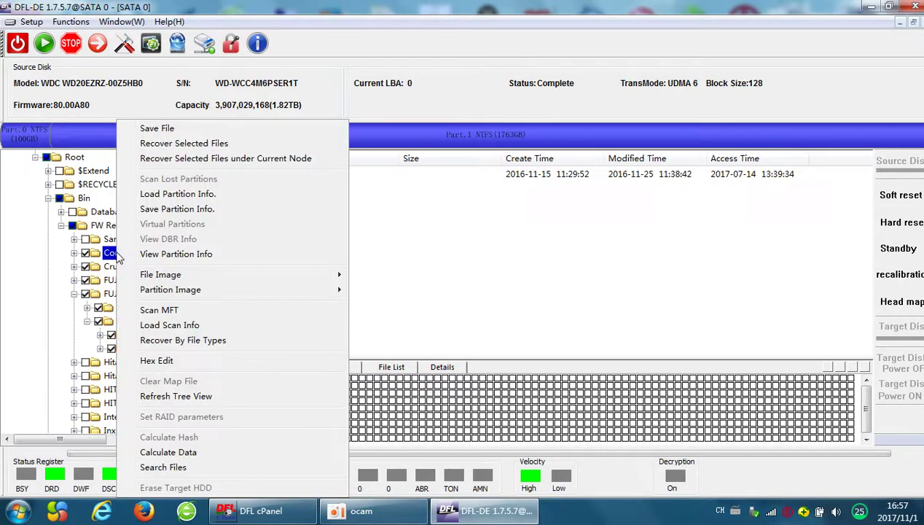
click(198, 146)
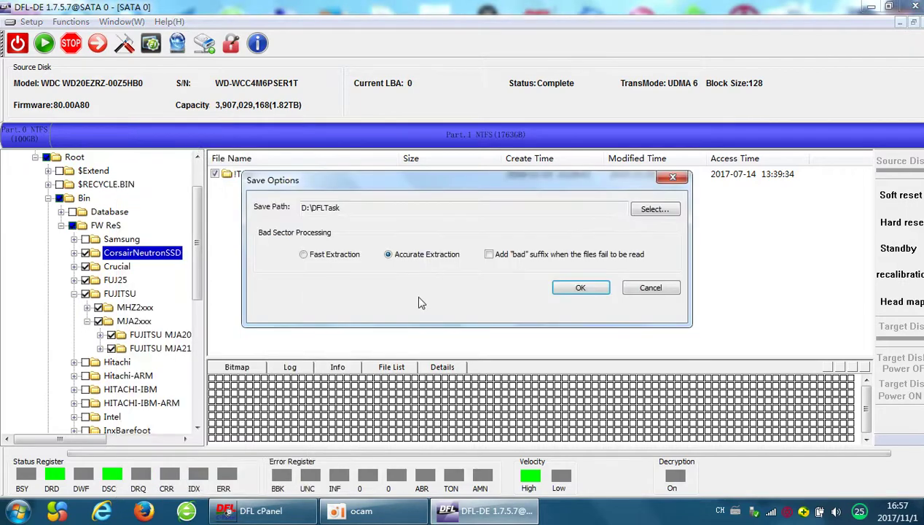
click(651, 209)
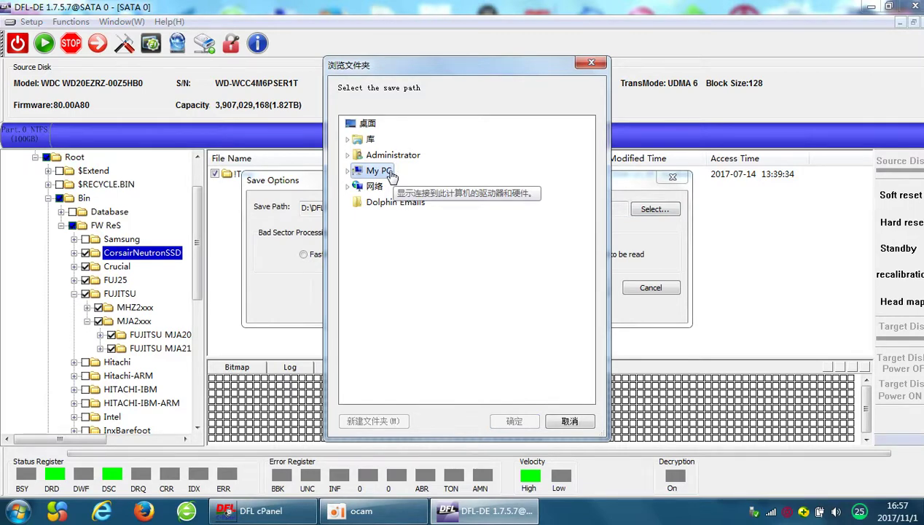
click(591, 63)
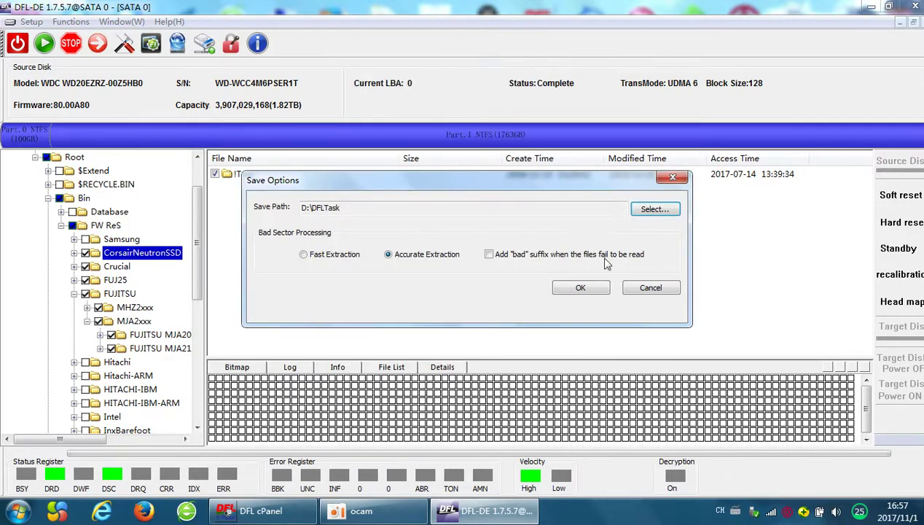
click(653, 288)
scroll(134, 230, up, 2)
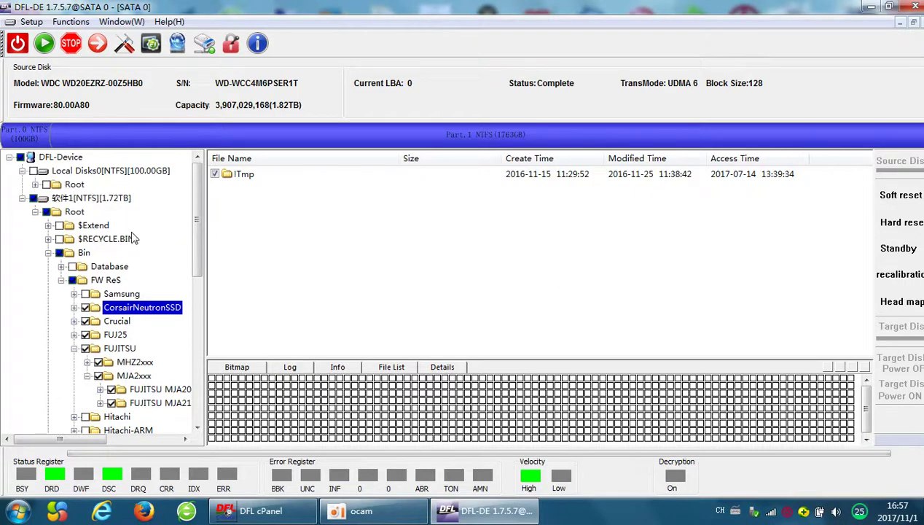
scroll(138, 277, down, 8)
scroll(142, 313, down, 1)
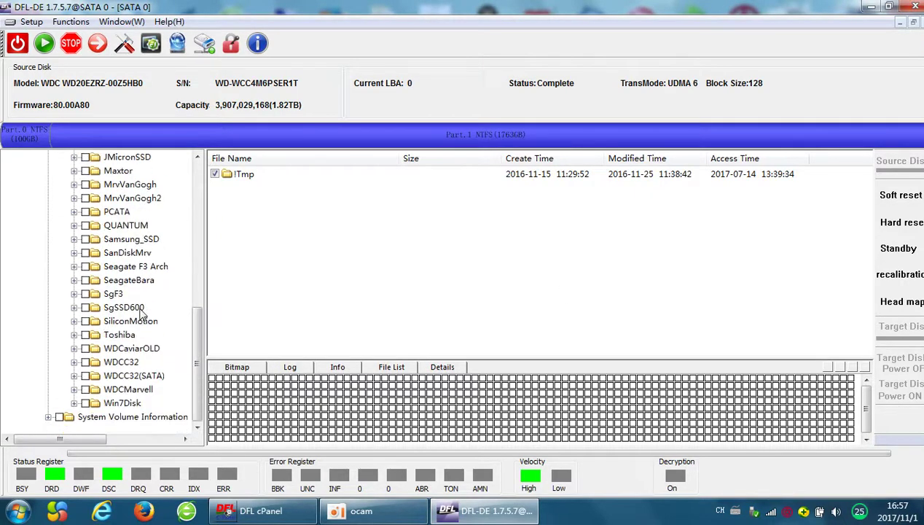
scroll(142, 313, up, 5)
scroll(133, 255, up, 3)
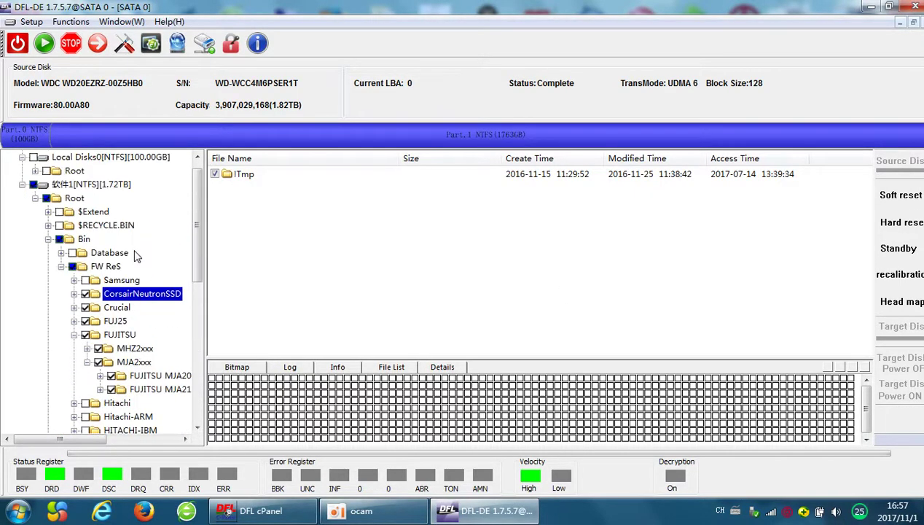